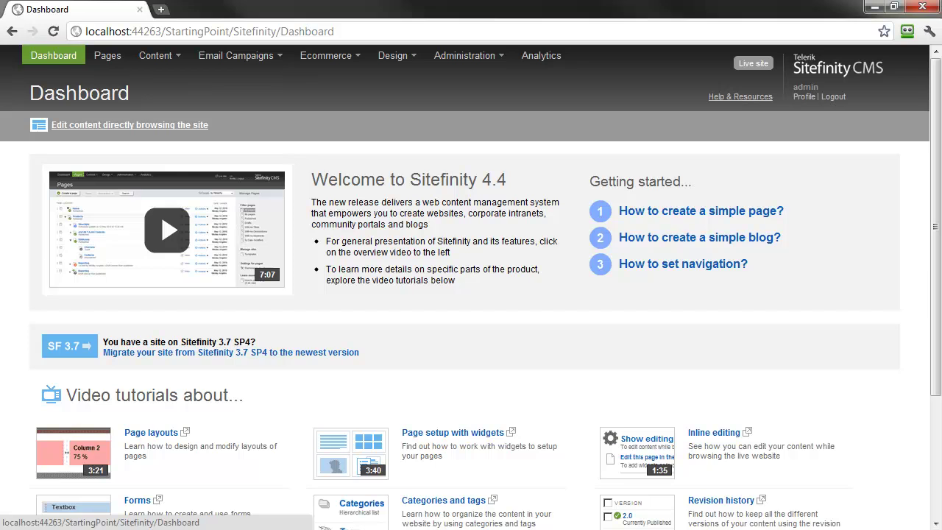
Open Administration > Settings and browse the Languages, Comments and Twitter settings.
left_click(486, 58)
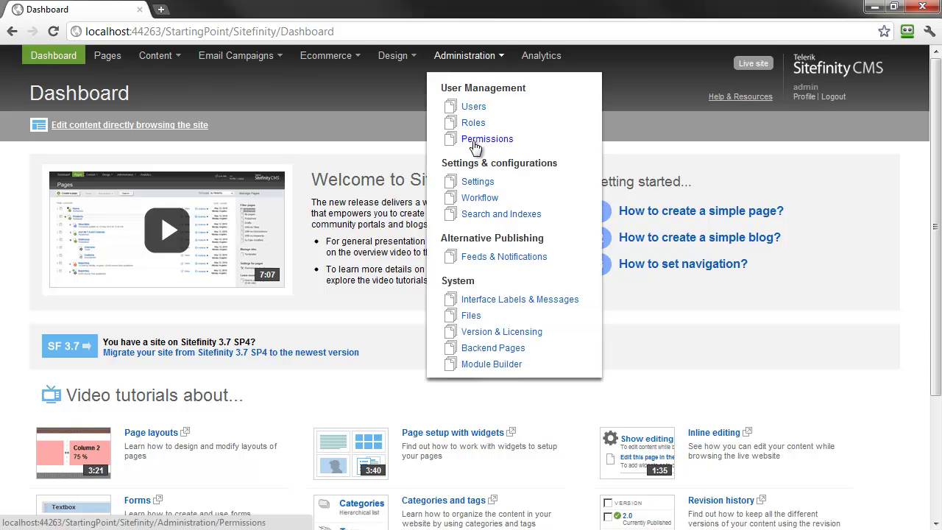
left_click(477, 182)
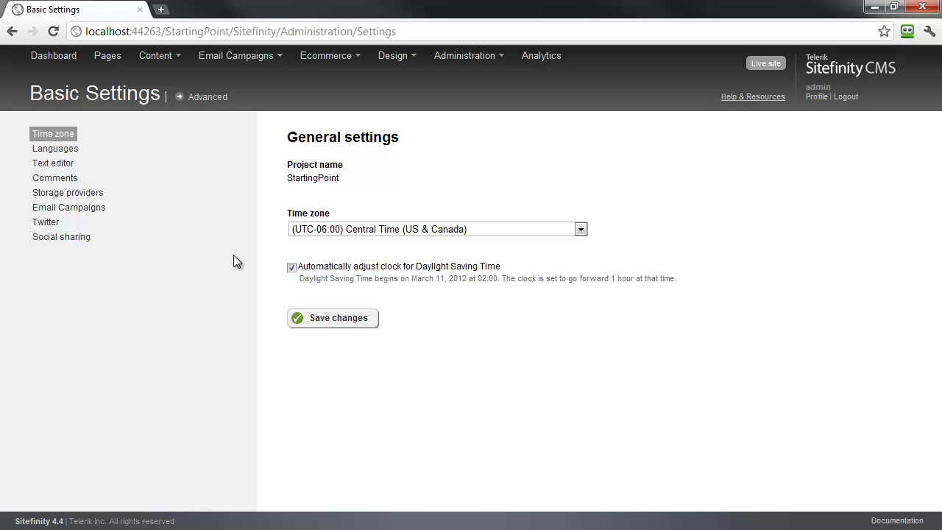
left_click(66, 152)
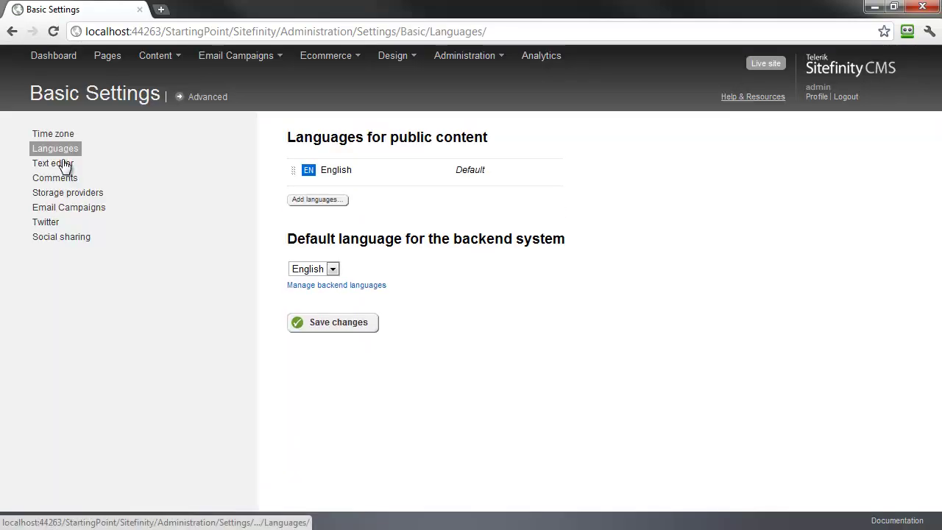
left_click(61, 181)
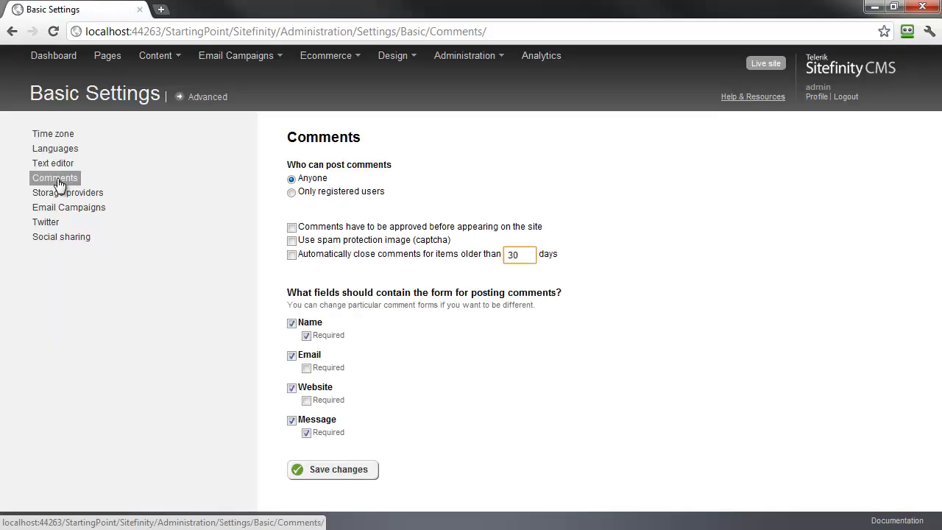
left_click(58, 222)
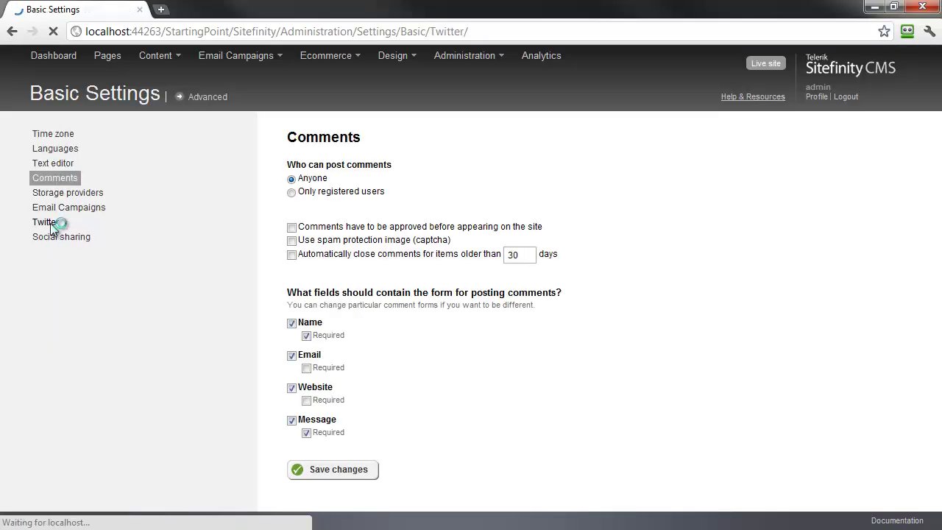
Show the Social sharing settings with Facebook, Twitter, LinkedIn and Google + enabled.
left_click(65, 238)
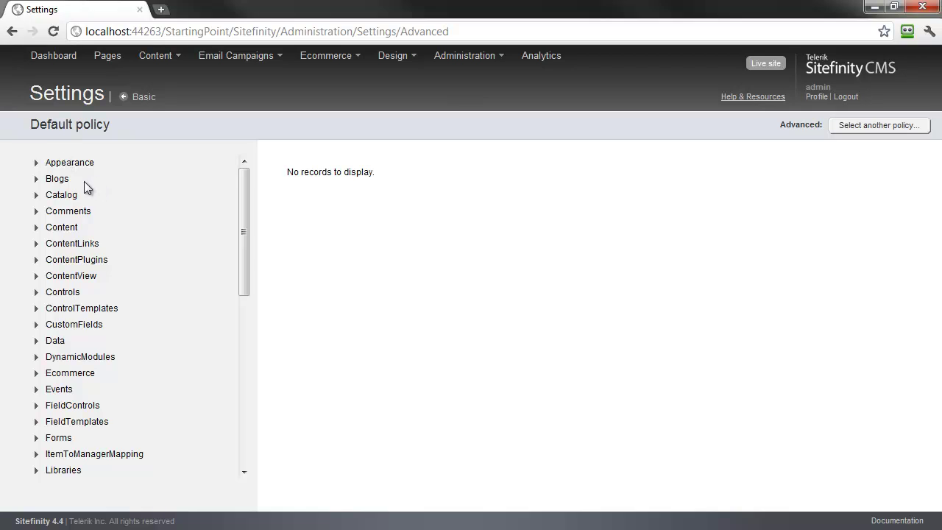
Expand Blogs and view its Comments Settings: PostRights Everyone, ApproveComments False, AllowComments True.
left_click(56, 178)
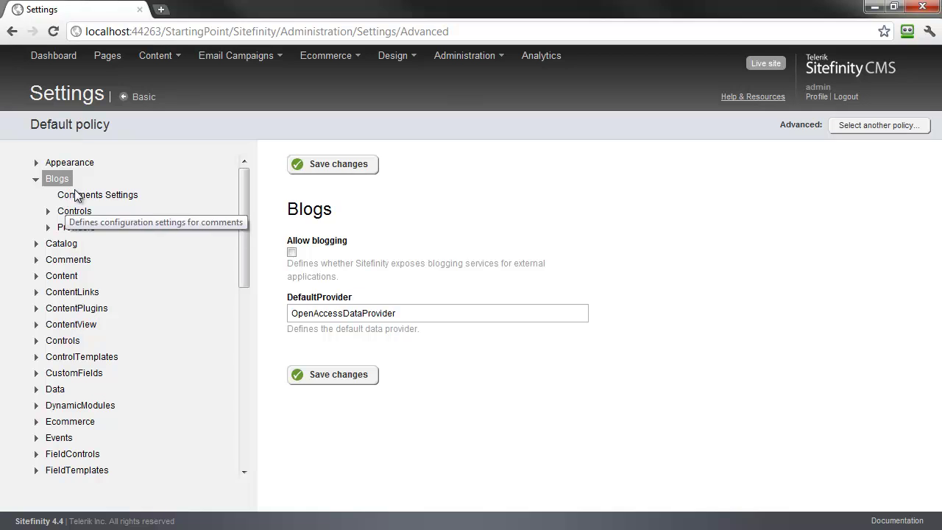
left_click(71, 195)
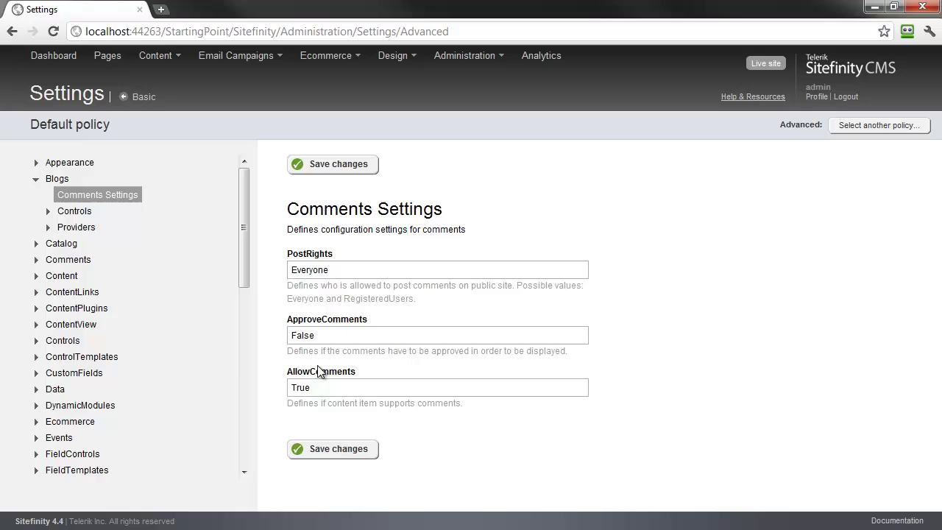
scroll(184, 347, "down", 5)
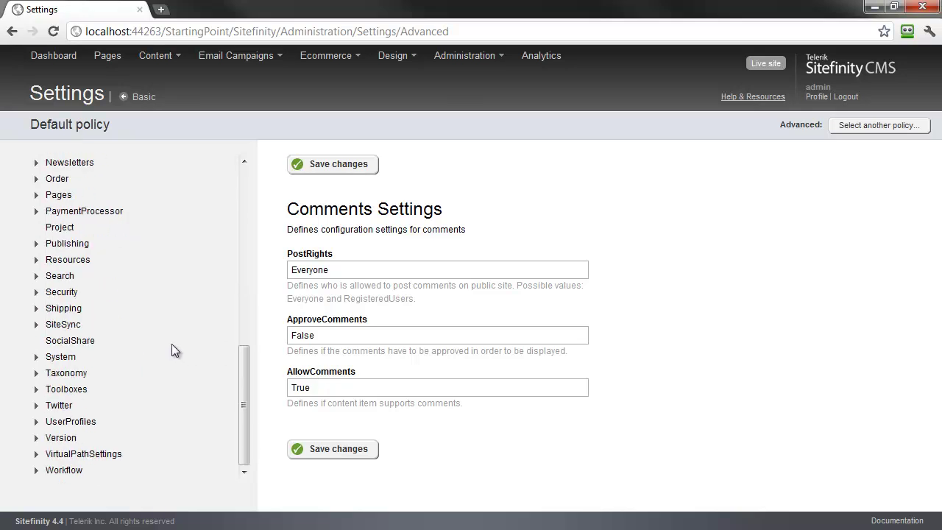
Expand the Security configuration and view the LDAP connection settings.
left_click(54, 293)
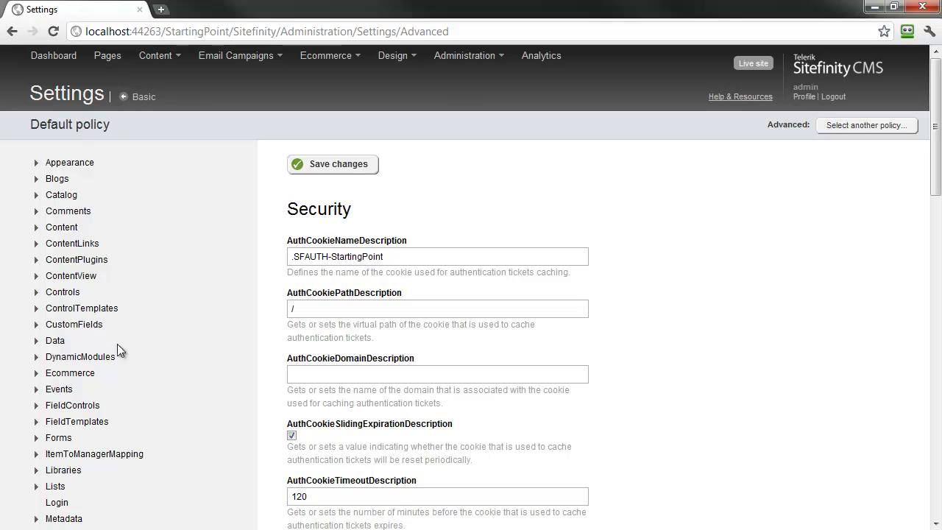
scroll(120, 346, "down", 5)
left_click(100, 458)
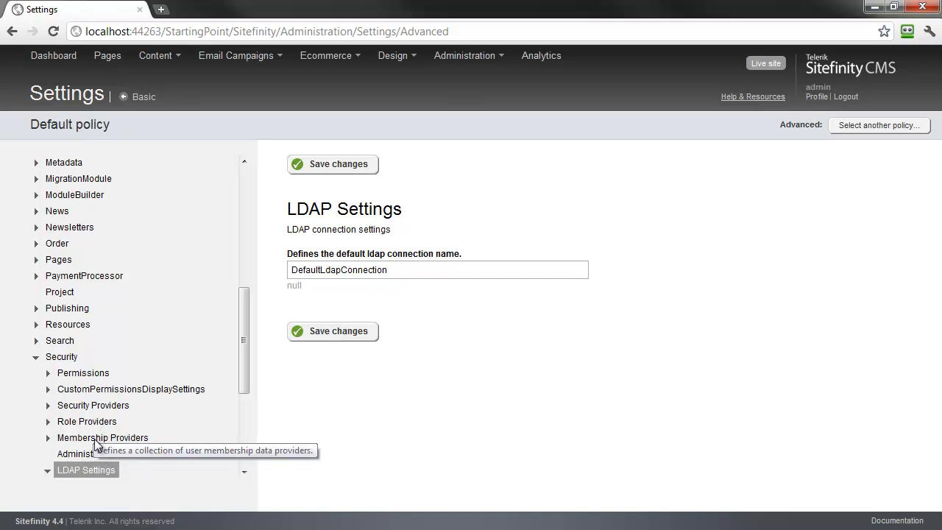
View the Default membership provider's newPasswordLength and passwordFormat (Hashed) parameters.
left_click(95, 439)
scroll(95, 441, "down", 1)
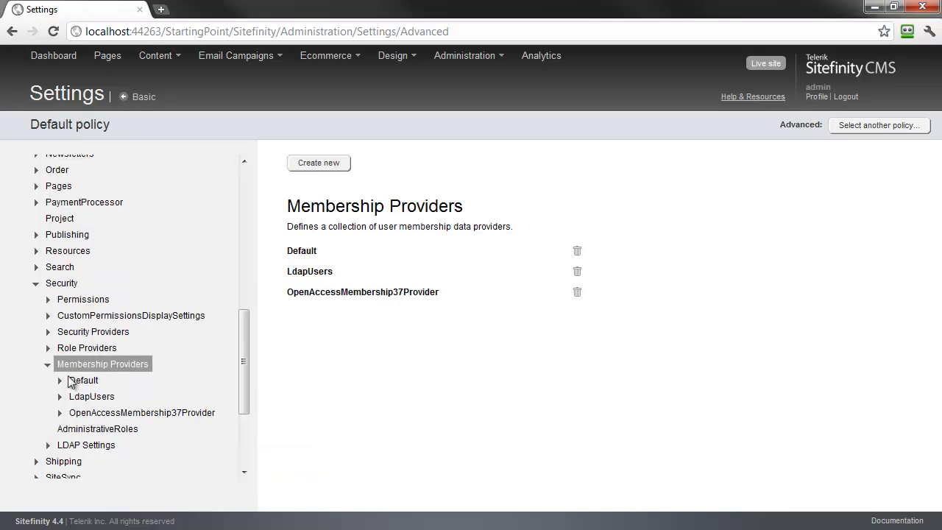
left_click(74, 380)
left_click(104, 397)
scroll(125, 382, "down", 2)
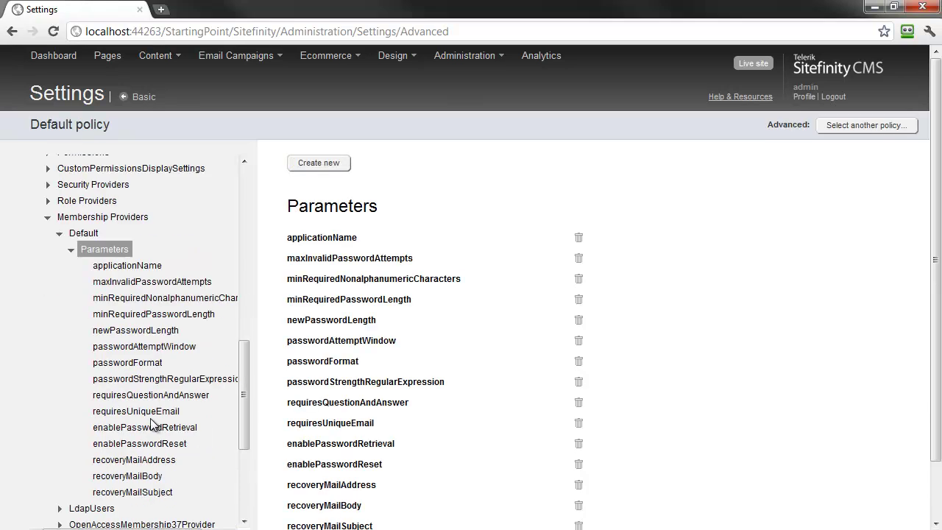
left_click(136, 332)
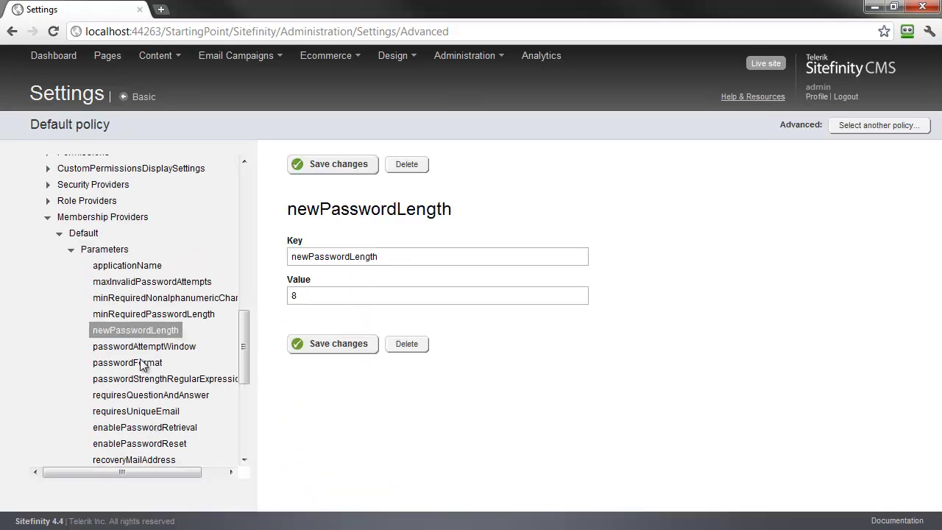
left_click(142, 363)
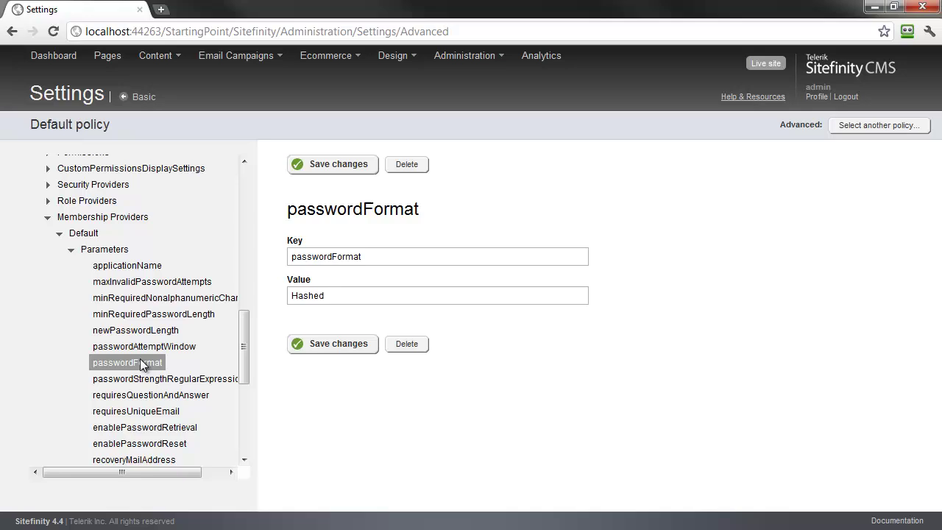
Expand the System configuration and view the SMTP email settings.
scroll(125, 341, "down", 4)
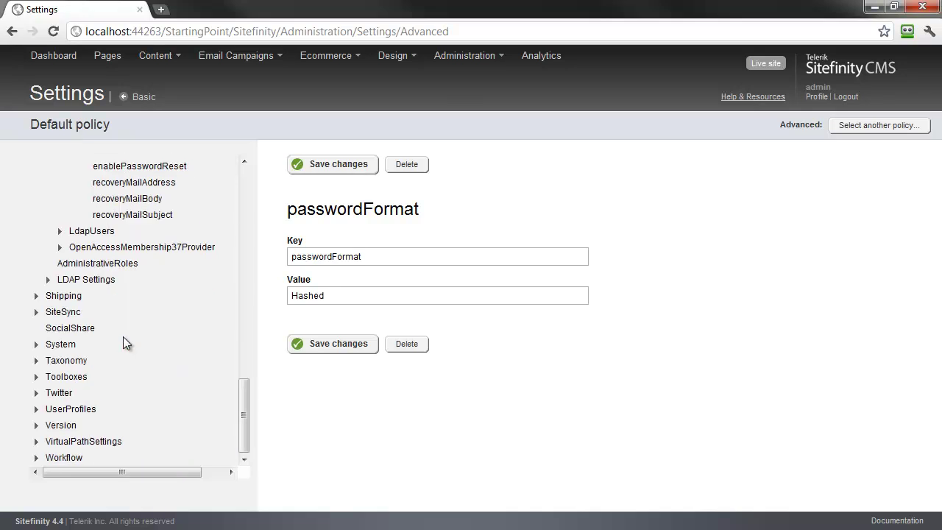
left_click(62, 345)
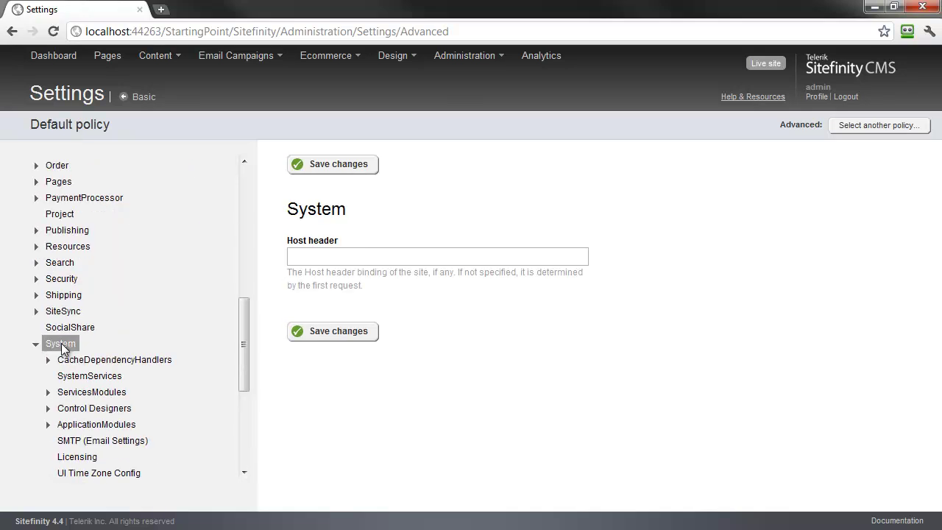
scroll(118, 346, "down", 4)
left_click(97, 293)
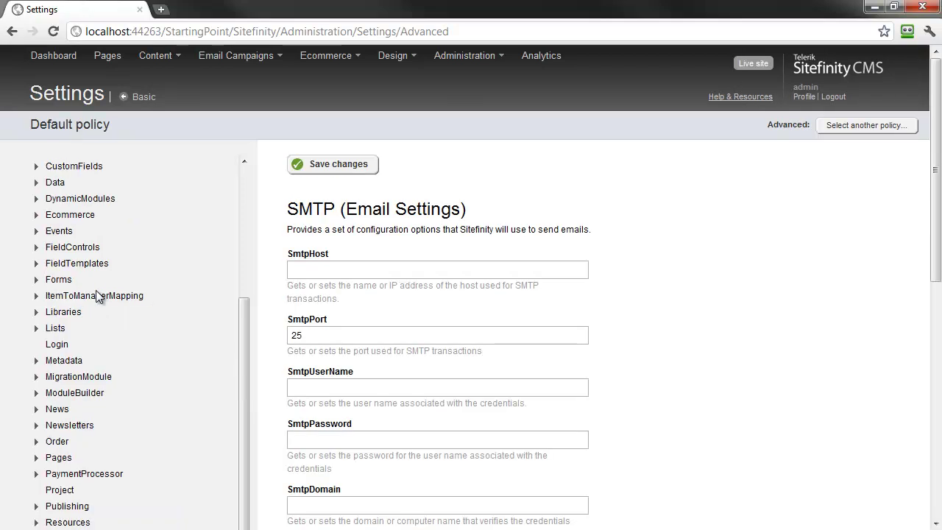
scroll(101, 318, "down", 8)
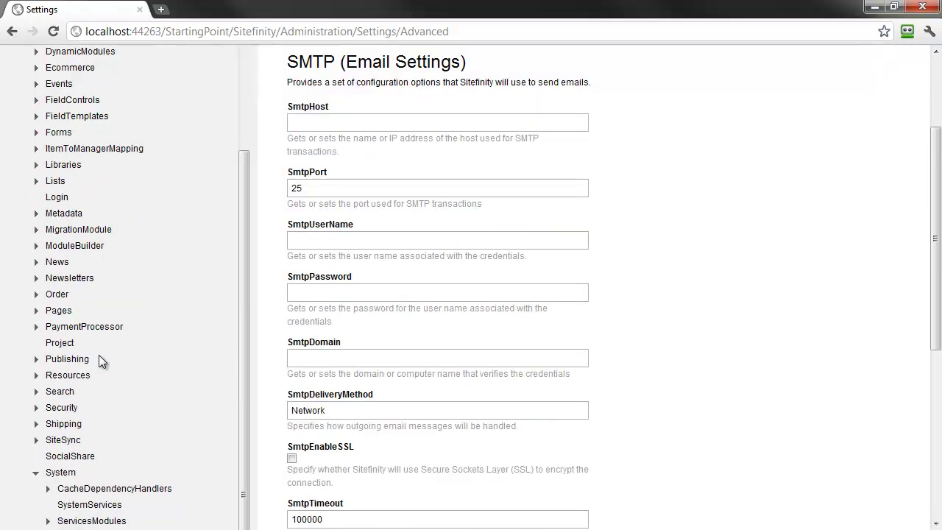
Turn off both output caching and client caching in Output Cache Settings.
left_click(87, 362)
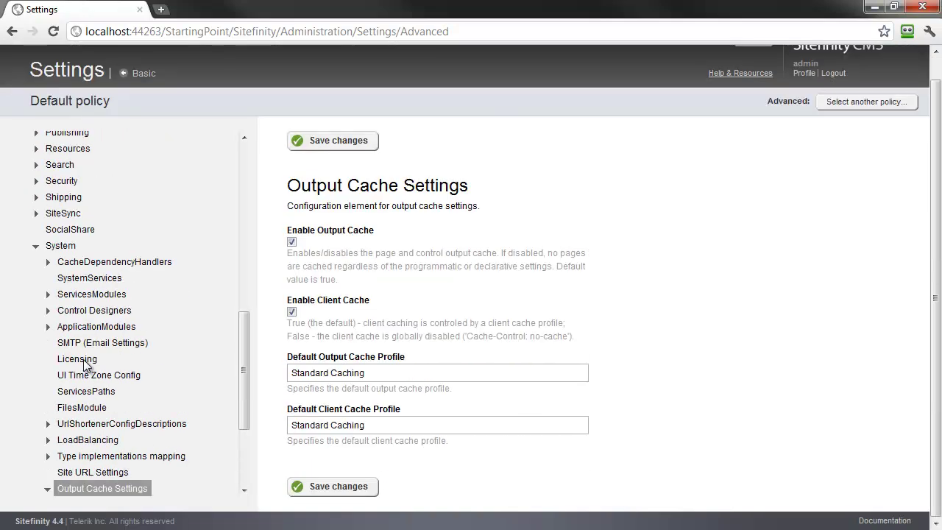
left_click(292, 241)
left_click(292, 311)
Create a new ApplicationModules entry named 'My New Module...'.
left_click(101, 326)
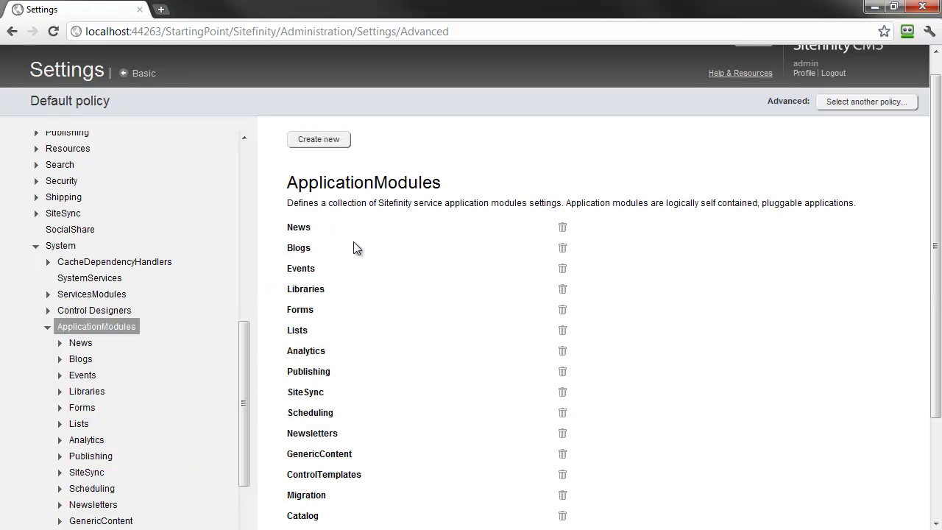
left_click(326, 142)
left_click(338, 247)
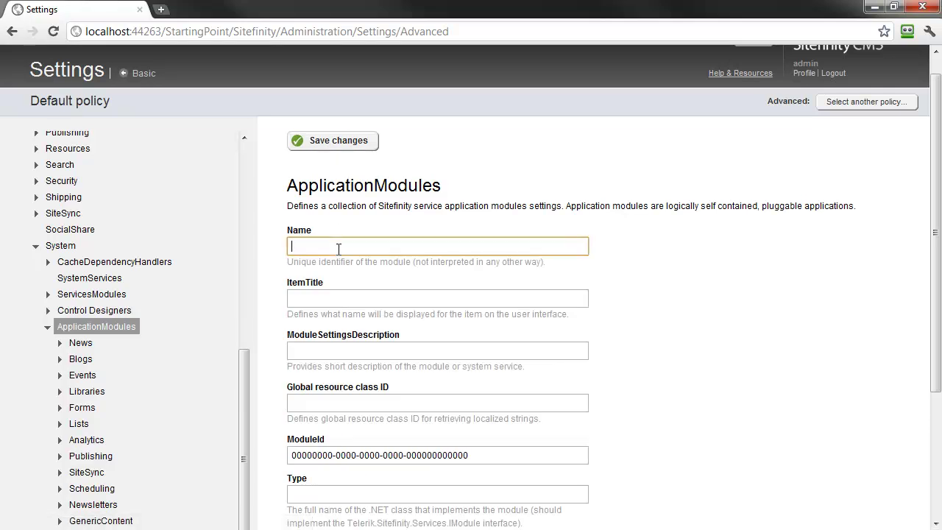
type("My New Module...")
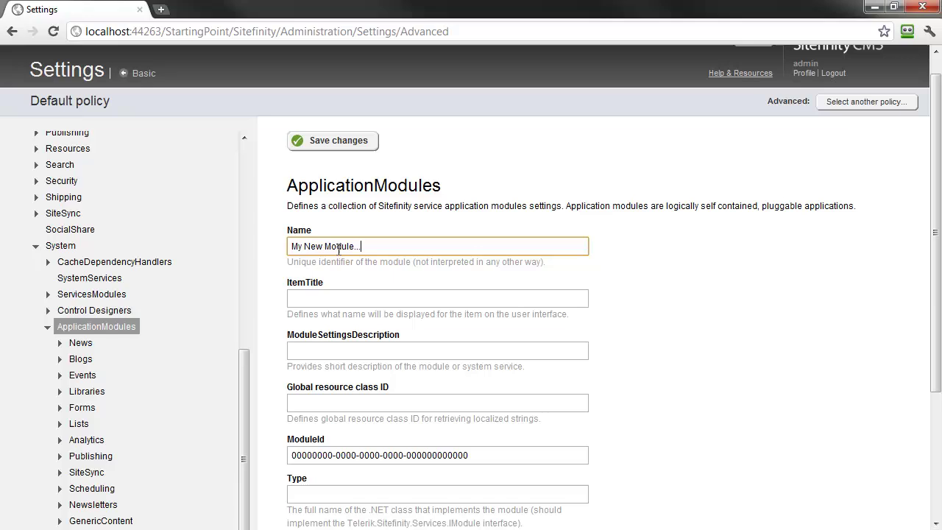
scroll(121, 386, "down", 10)
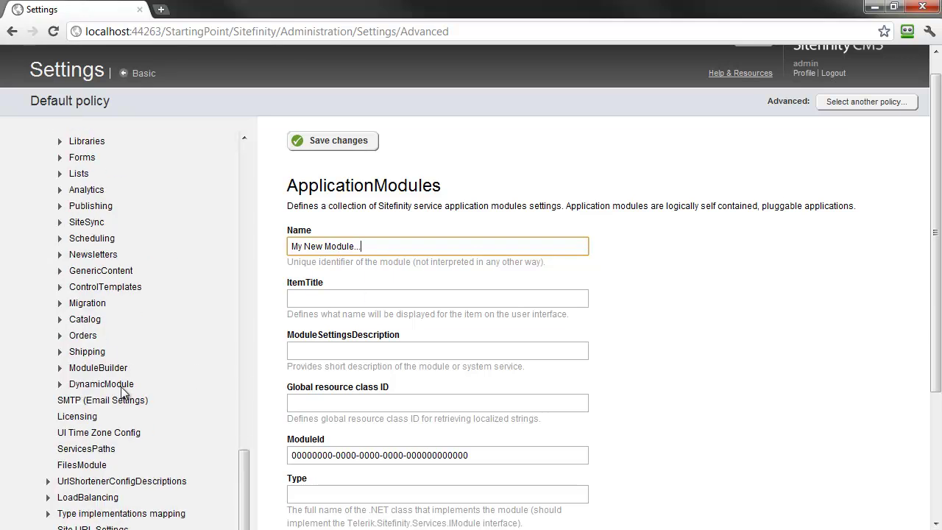
Open the content toolbox's Tools and cancel deleting the ContentBlock tool.
left_click(64, 409)
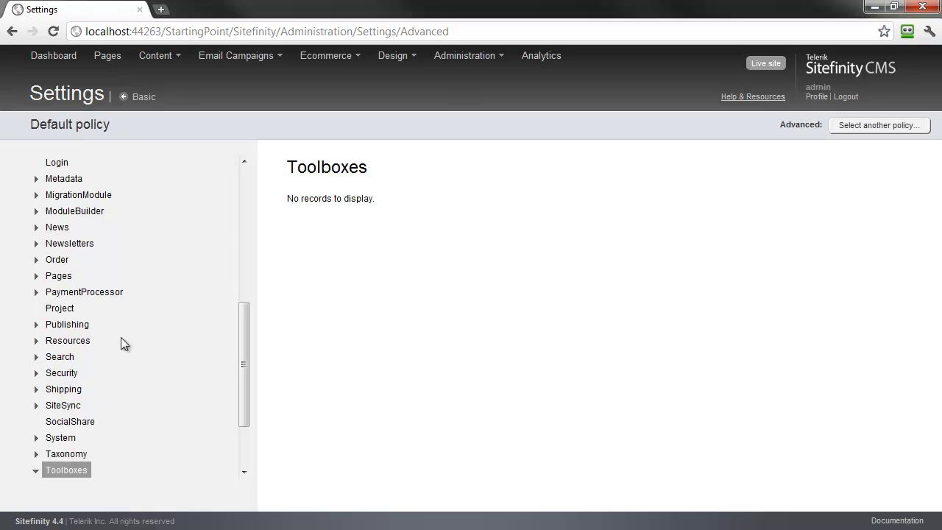
left_click(59, 472)
left_click(125, 406)
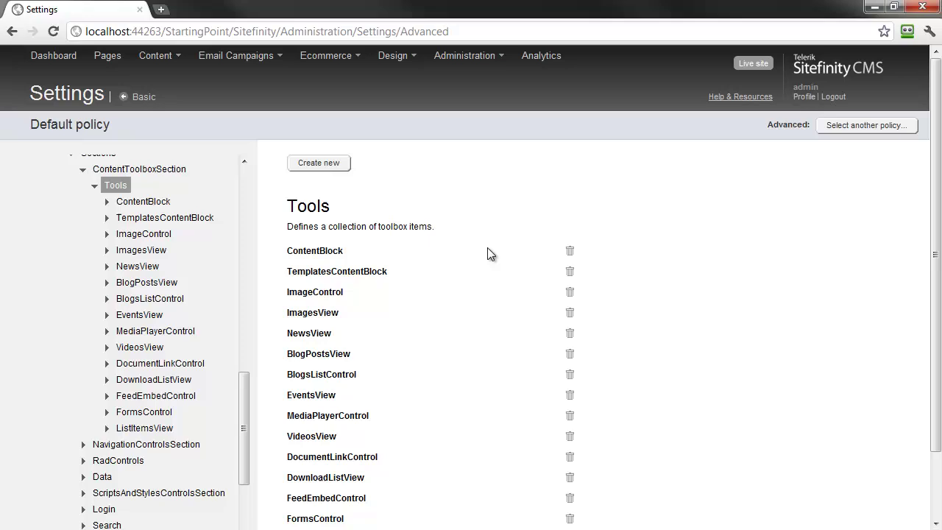
left_click(570, 252)
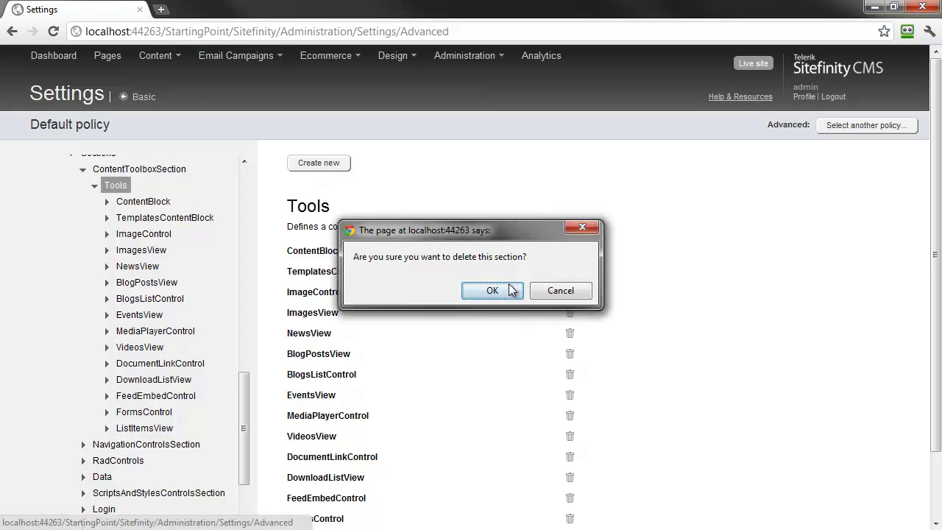
left_click(544, 293)
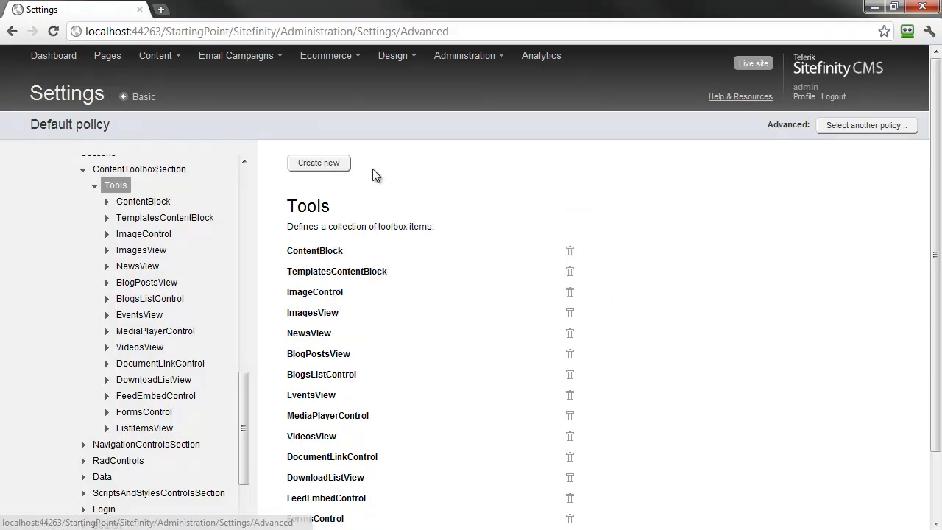
Add a new toolbox tool with control type 'MyControl'.
left_click(315, 165)
left_click(340, 314)
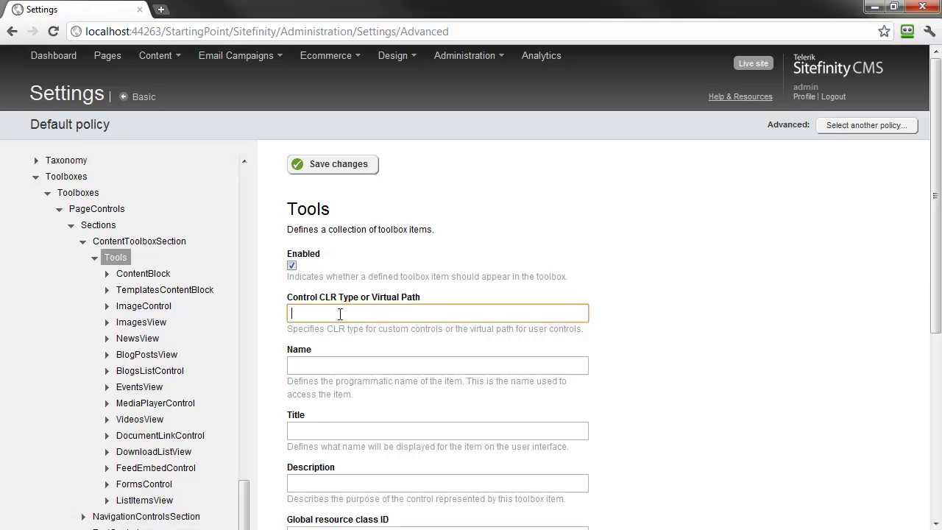
type("MyControl")
Create a new PageControls toolbox section named 'MyToolset'.
left_click(102, 209)
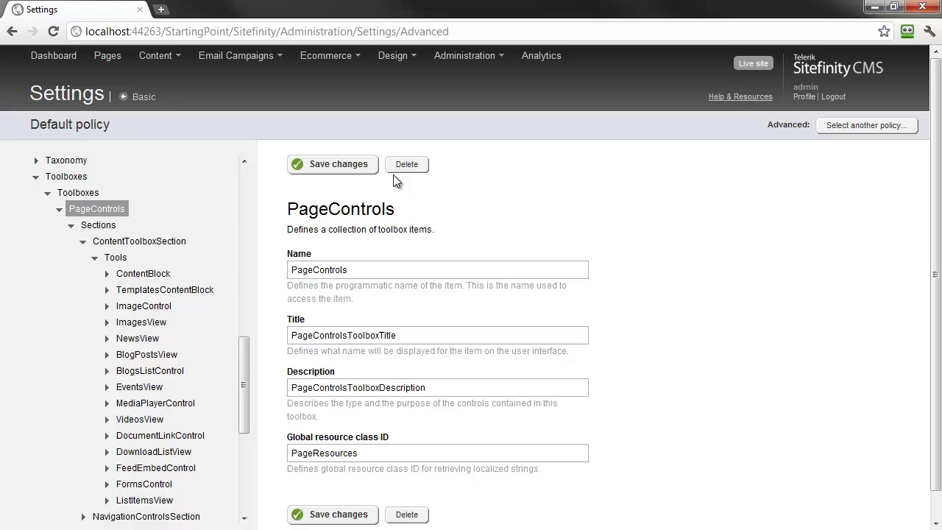
left_click(98, 224)
left_click(375, 162)
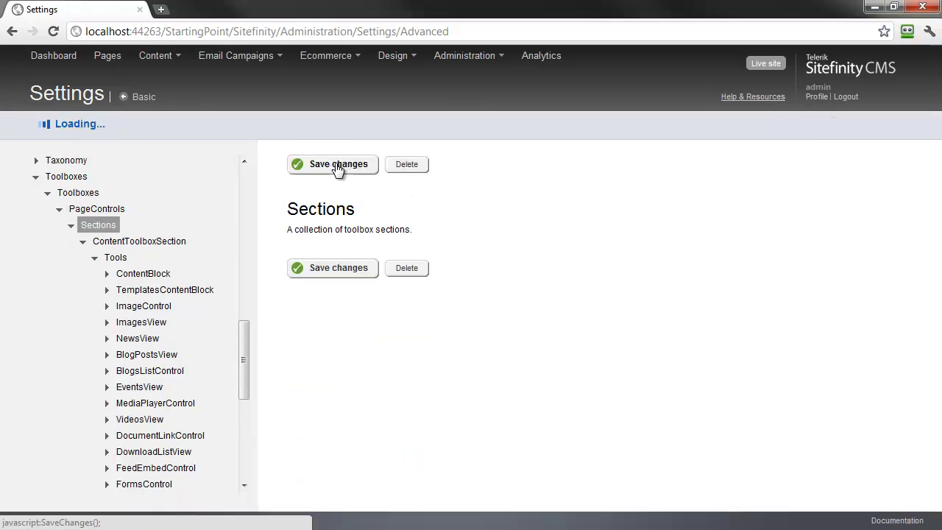
left_click(335, 310)
type("MyTools")
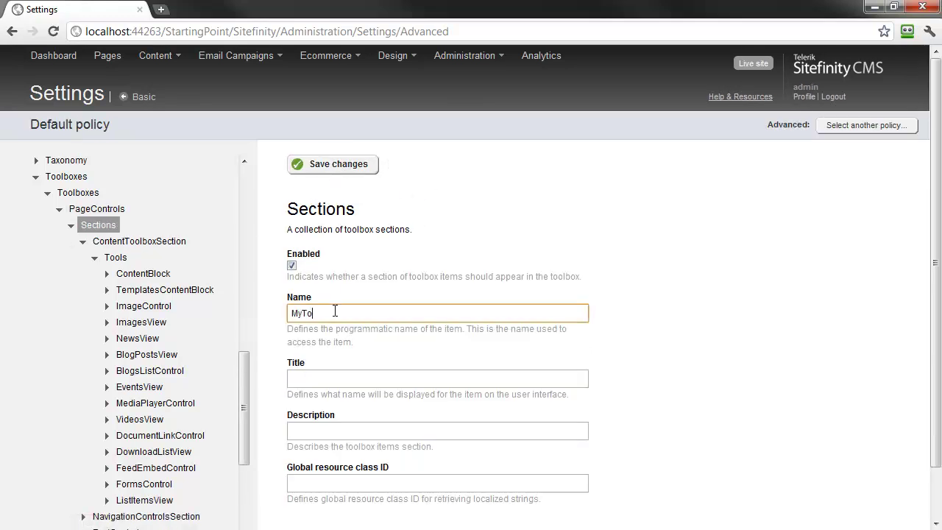
type("et")
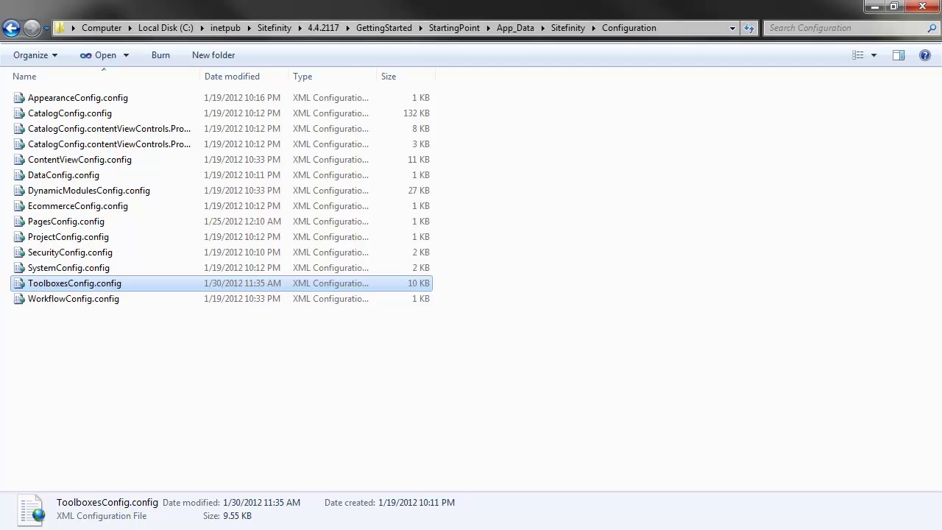
right_click(67, 287)
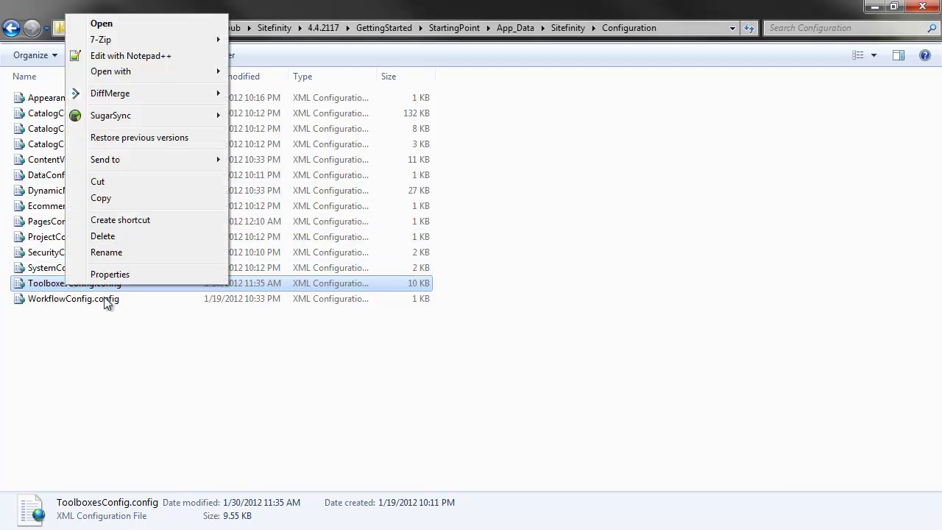
left_click(166, 58)
scroll(404, 289, "down", 2)
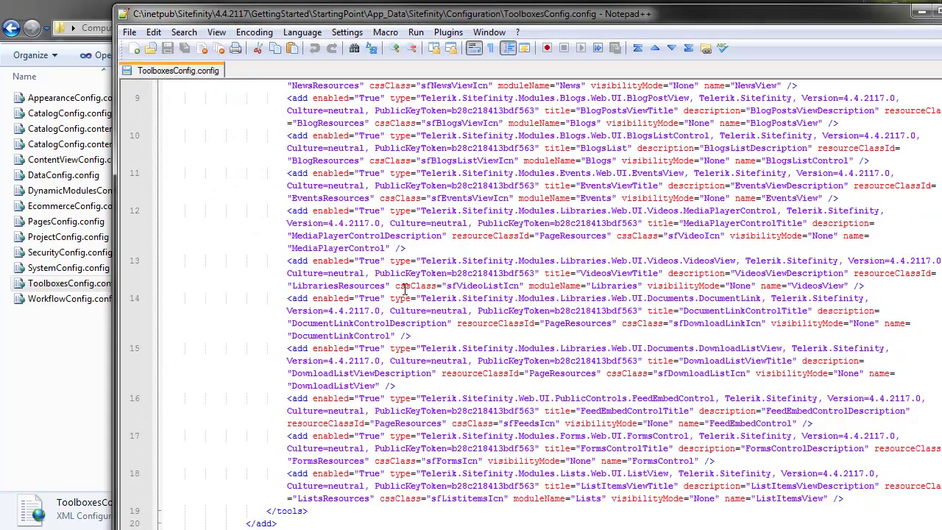
scroll(404, 289, "down", 3)
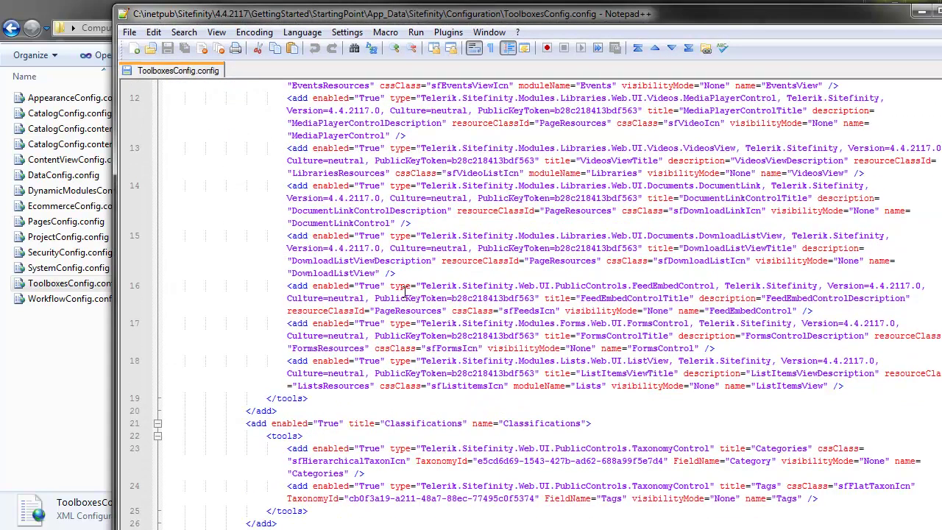
double_click(480, 22)
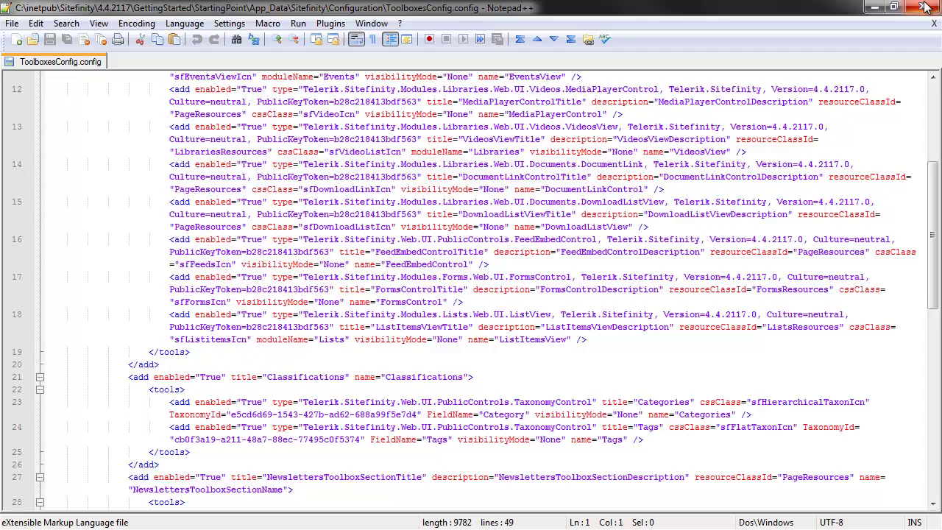
left_click(924, 8)
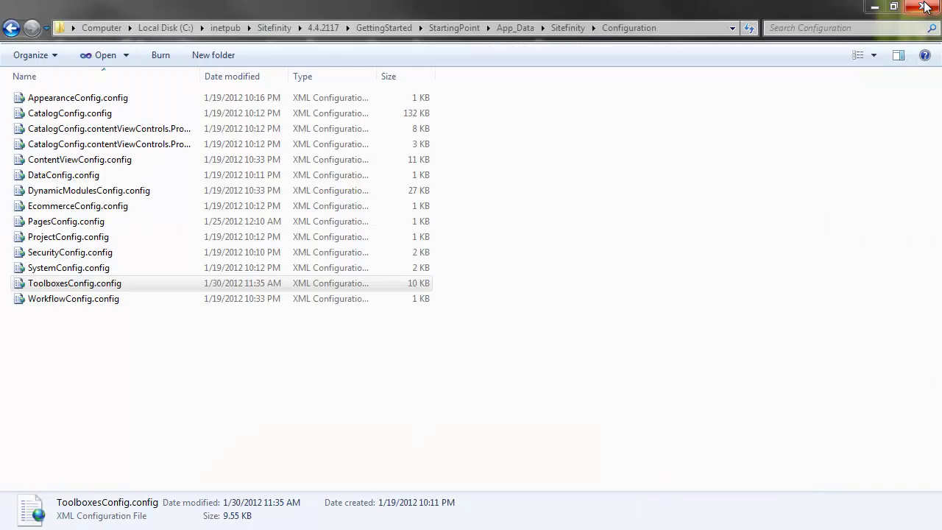